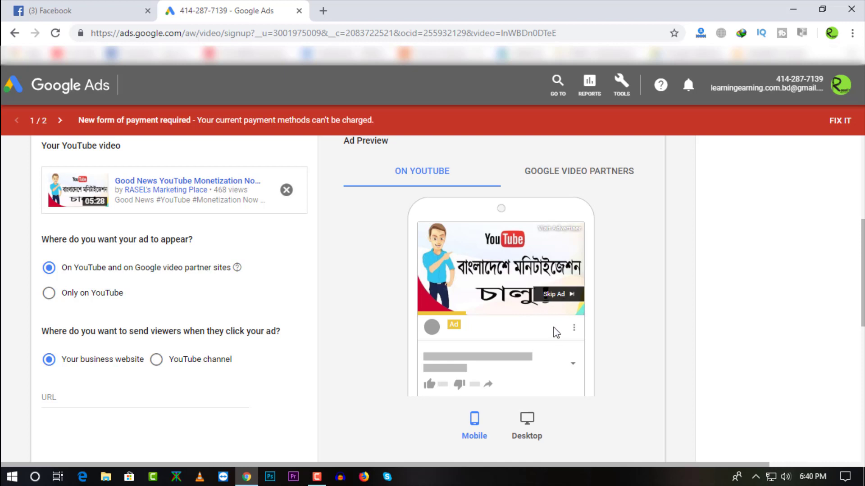
Step: Preview the video ad in desktop view on YouTube and on Google video partner sites
scroll(554, 324, "down", 1)
left_click(527, 356)
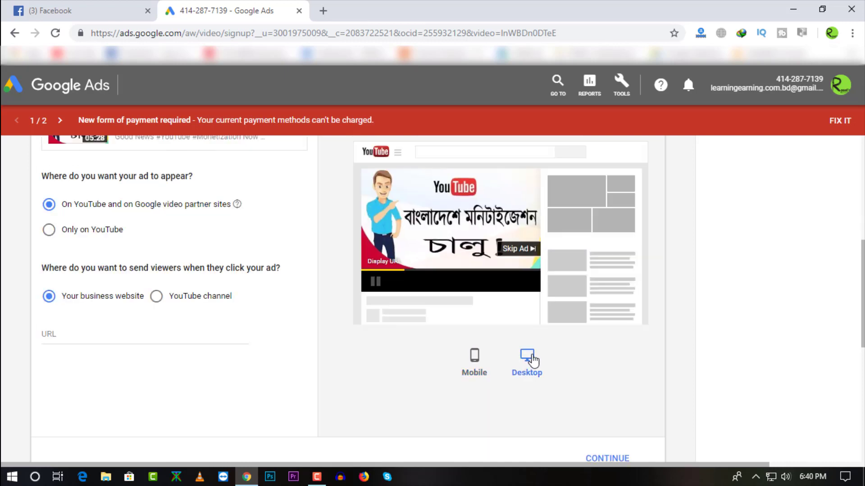
scroll(535, 259, "up", 1)
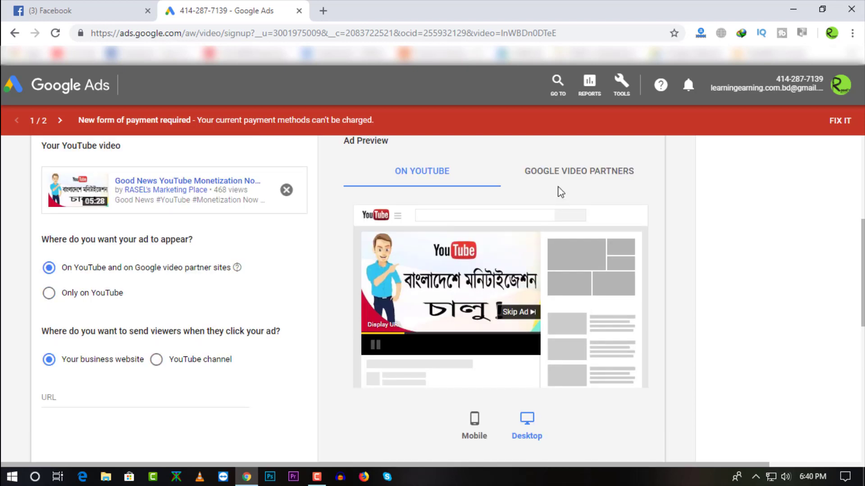
left_click(613, 172)
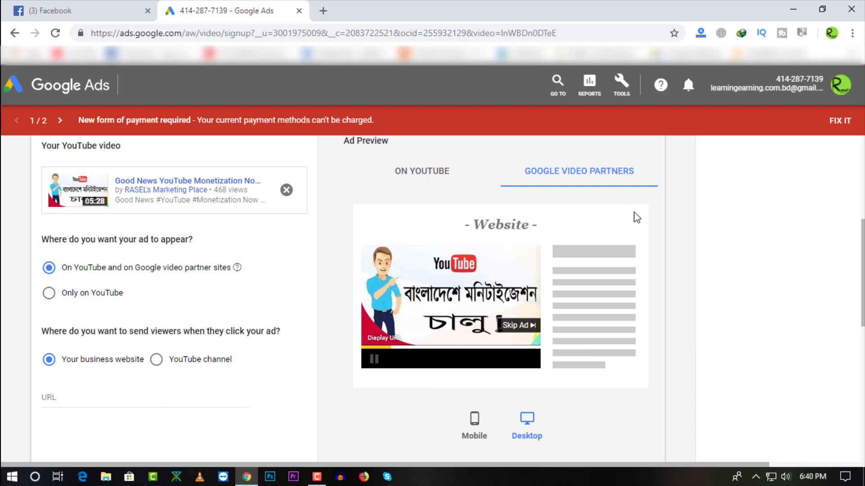
scroll(636, 217, "up", 1)
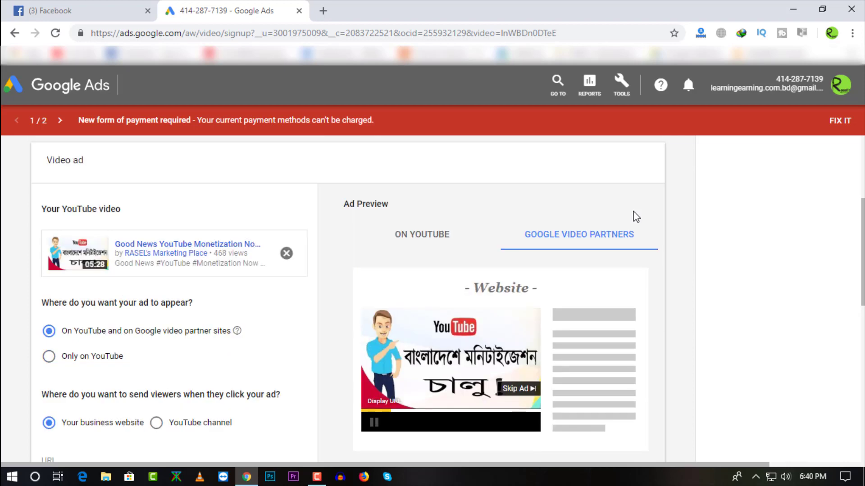
scroll(633, 212, "down", 1)
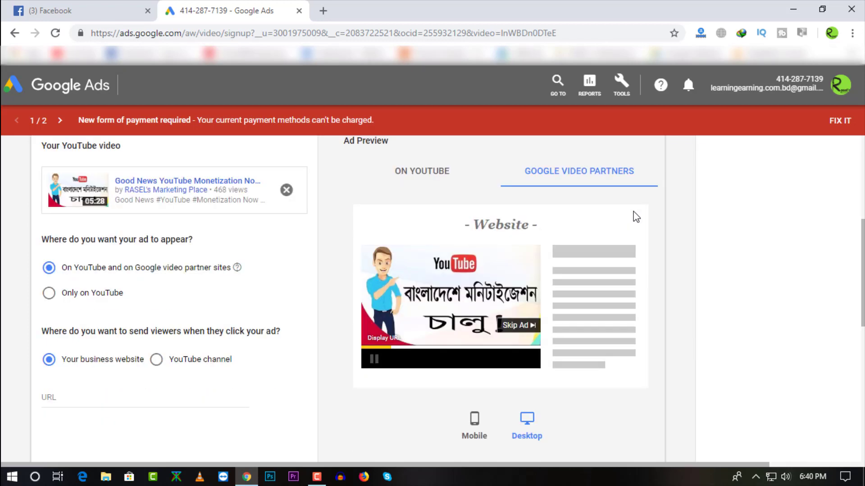
scroll(633, 212, "down", 1)
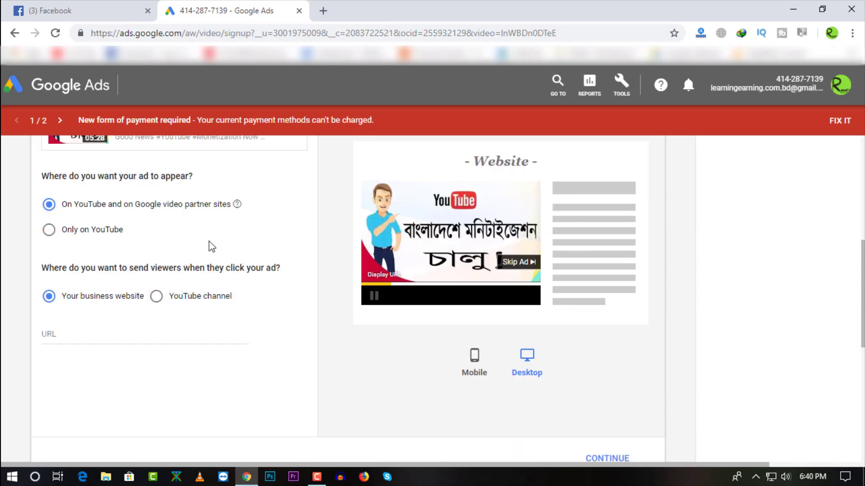
Step: Try limiting the ad placement to Only on YouTube, and switch back to YouTube and Google video partner sites
scroll(169, 263, "up", 1)
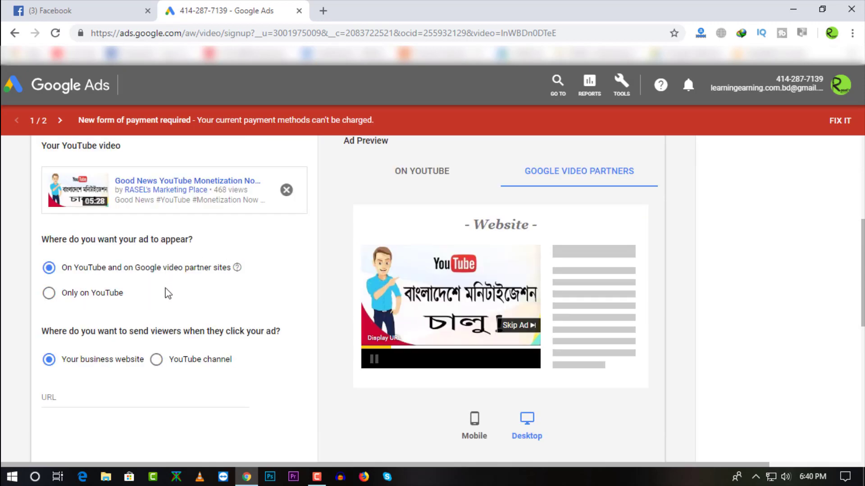
left_click(70, 299)
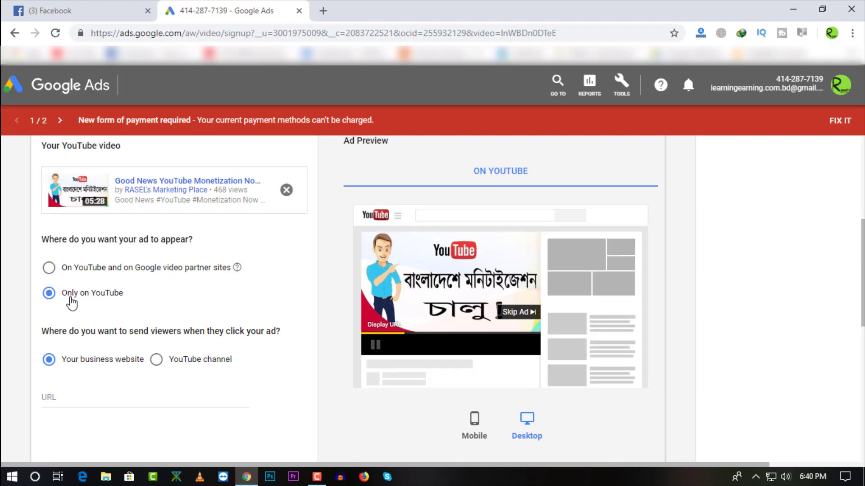
left_click(58, 268)
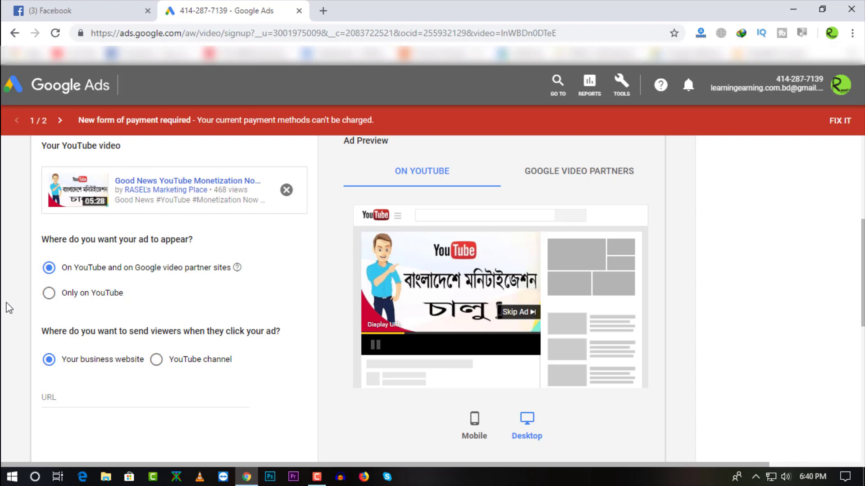
Step: Send viewers who click the ad to the YouTube channel, continue to the locations section, and block the browser's location request
scroll(9, 309, "down", 2)
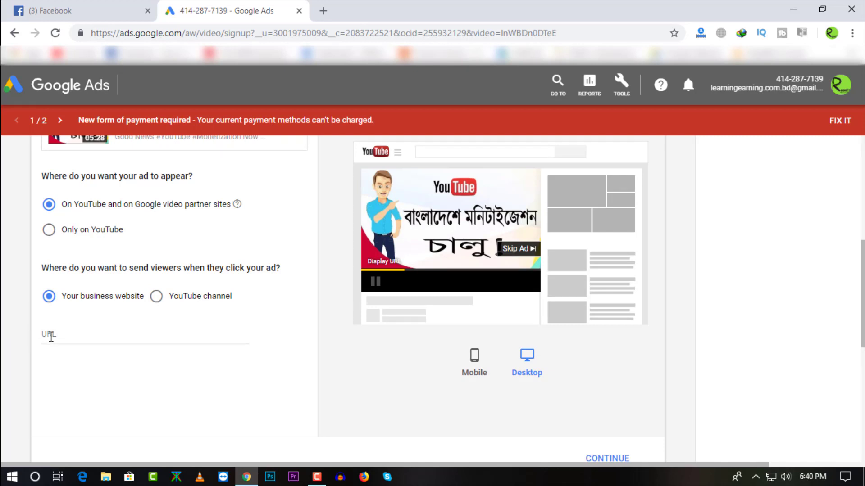
left_click(161, 299)
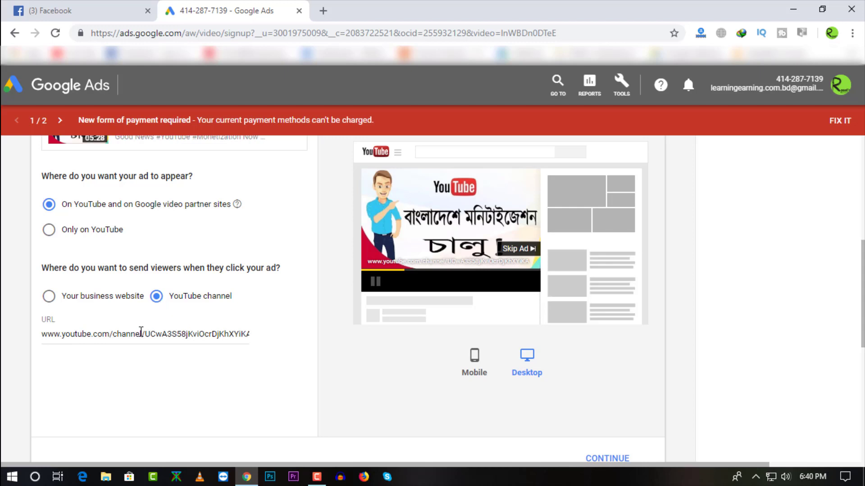
scroll(141, 332, "down", 1)
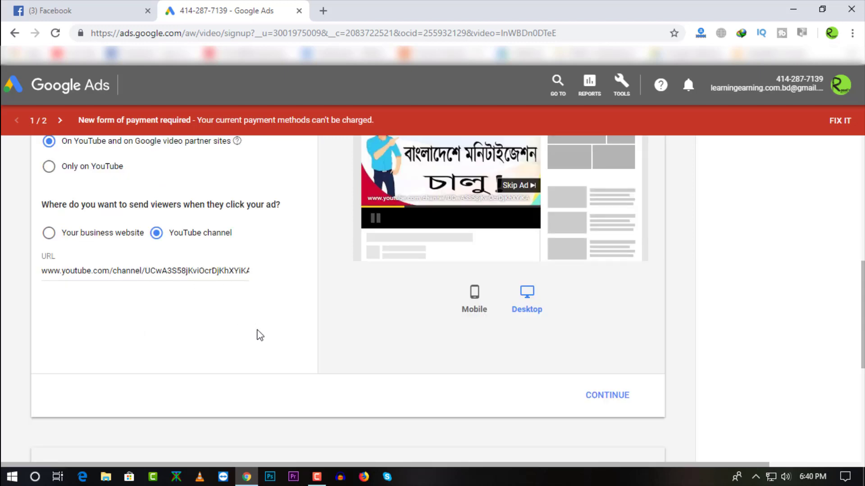
left_click(603, 397)
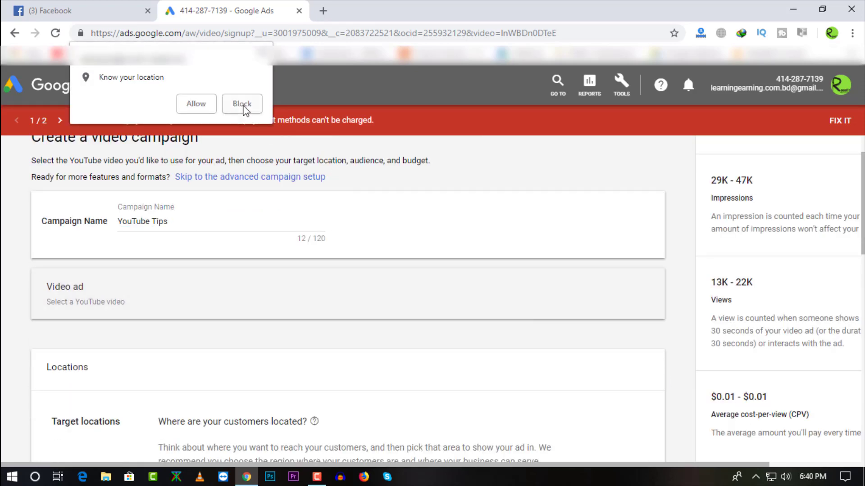
left_click(242, 104)
Step: Reopen the Video ad section to review it and return to the Locations section
scroll(3, 347, "down", 1)
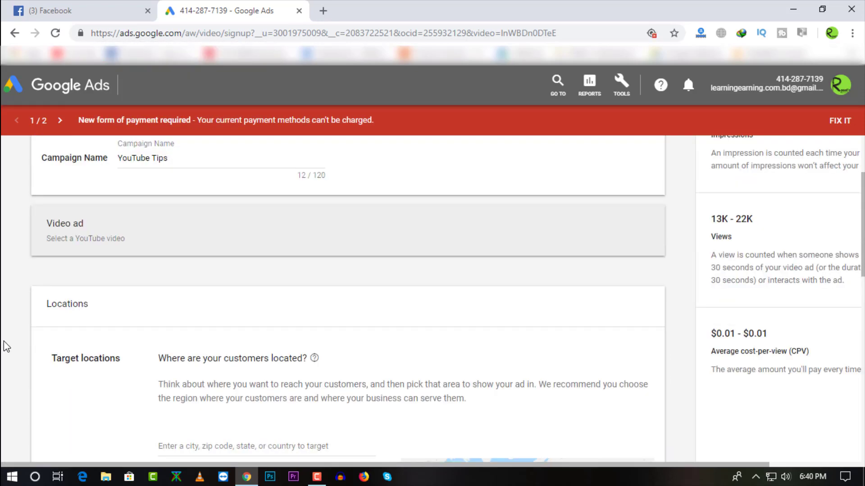
left_click(100, 248)
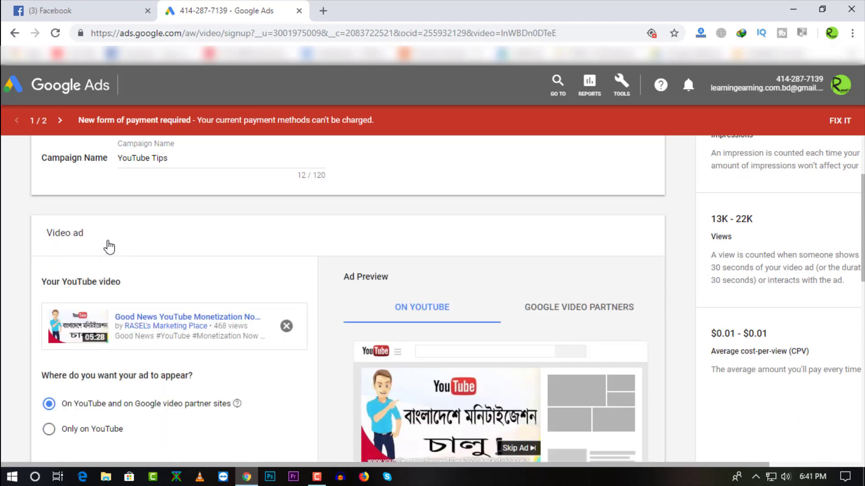
scroll(571, 246, "down", 3)
scroll(569, 245, "down", 4)
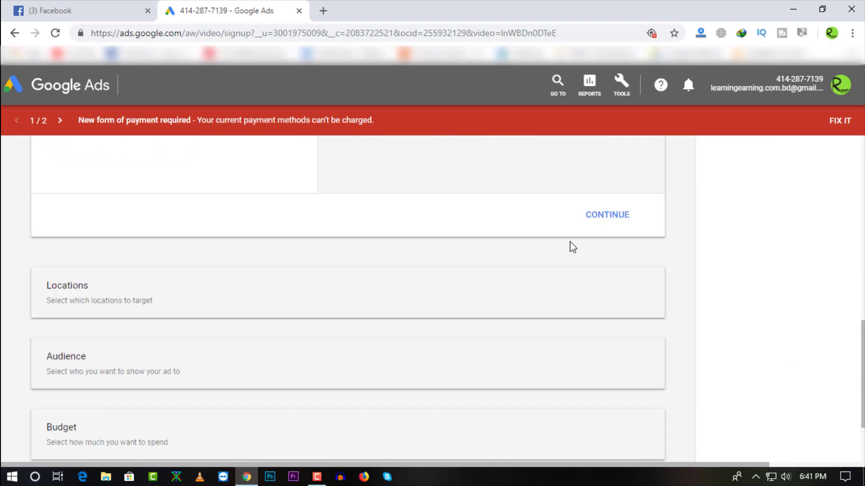
scroll(569, 247, "up", 1)
scroll(566, 243, "down", 1)
left_click(122, 309)
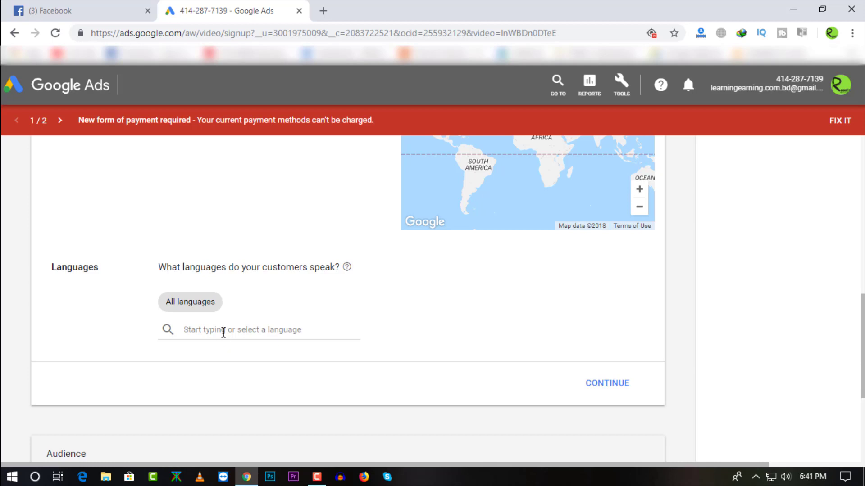
Step: Set the customers' language to Bengali
left_click(222, 330)
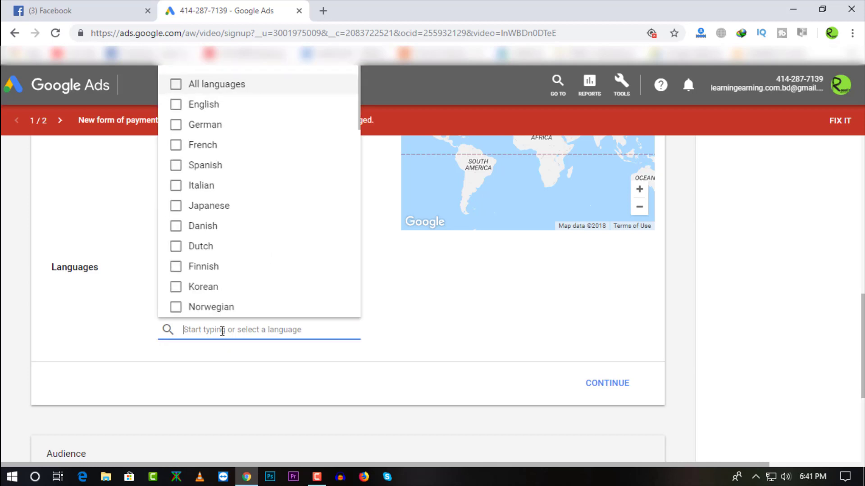
scroll(239, 274, "down", 6)
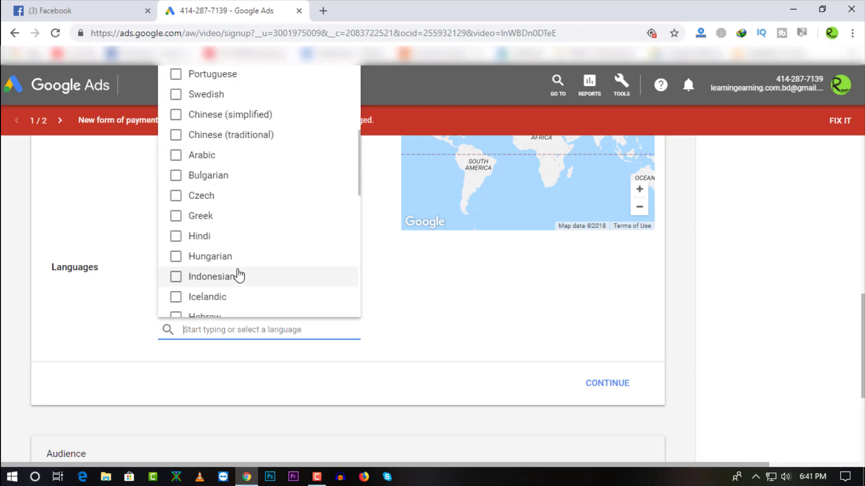
scroll(248, 254, "down", 2)
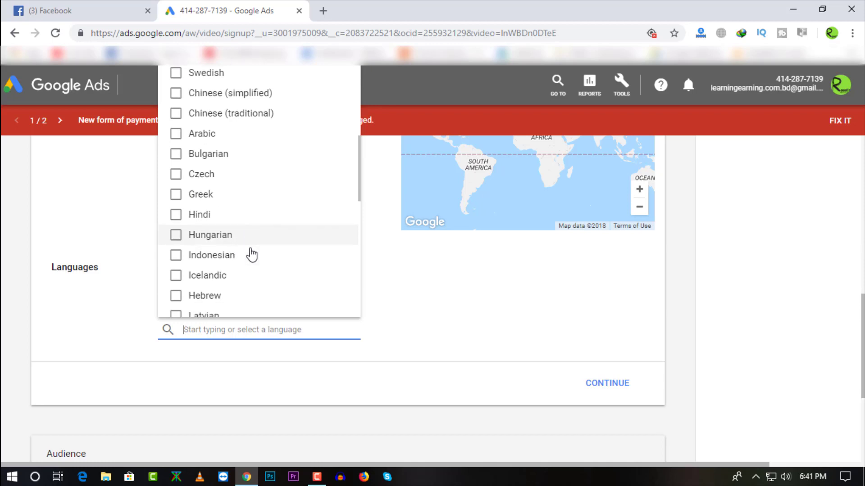
scroll(251, 255, "down", 10)
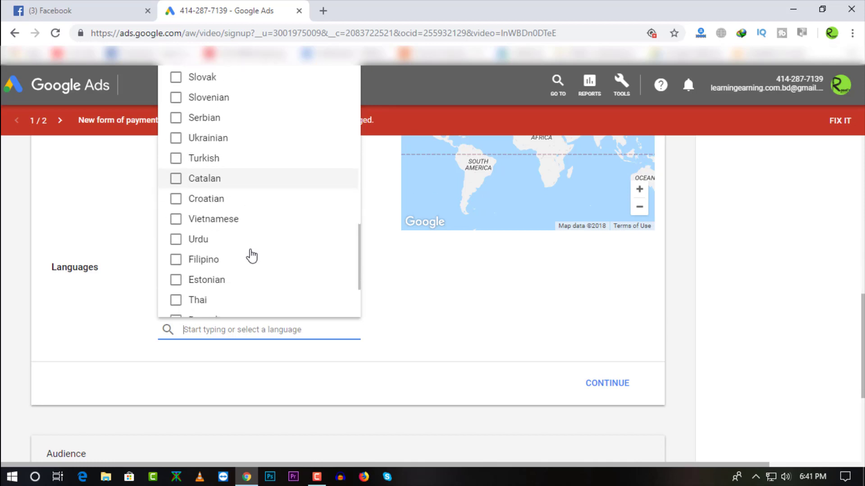
left_click(235, 216)
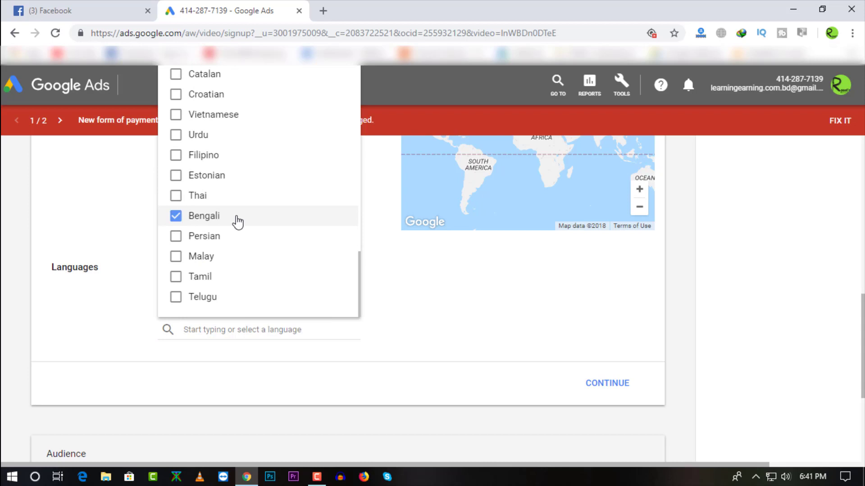
left_click(101, 331)
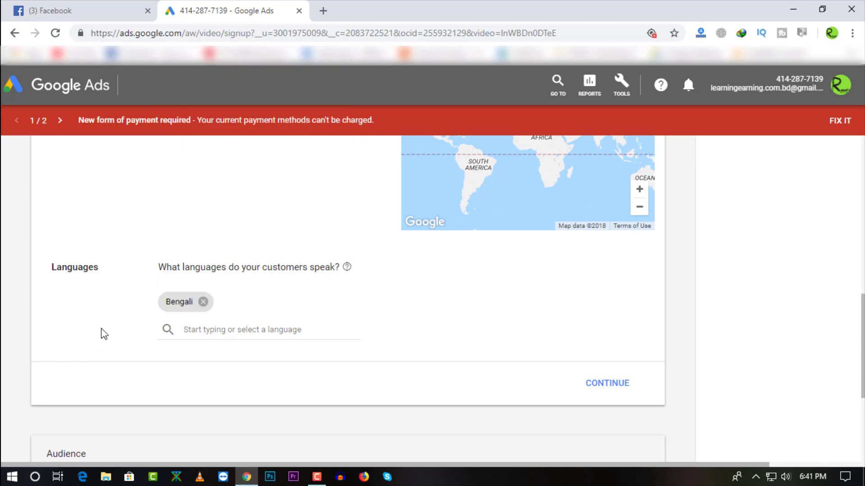
Step: Add the country Bangladesh as the campaign's target location
scroll(113, 337, "down", 3)
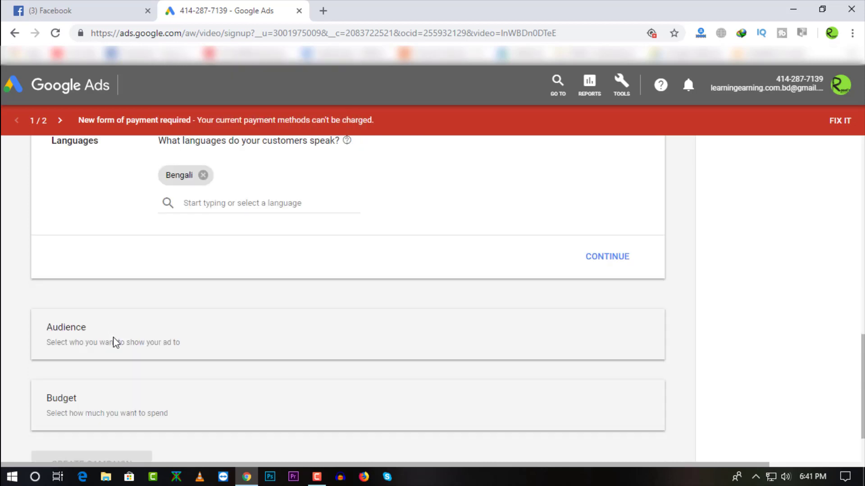
scroll(112, 337, "down", 2)
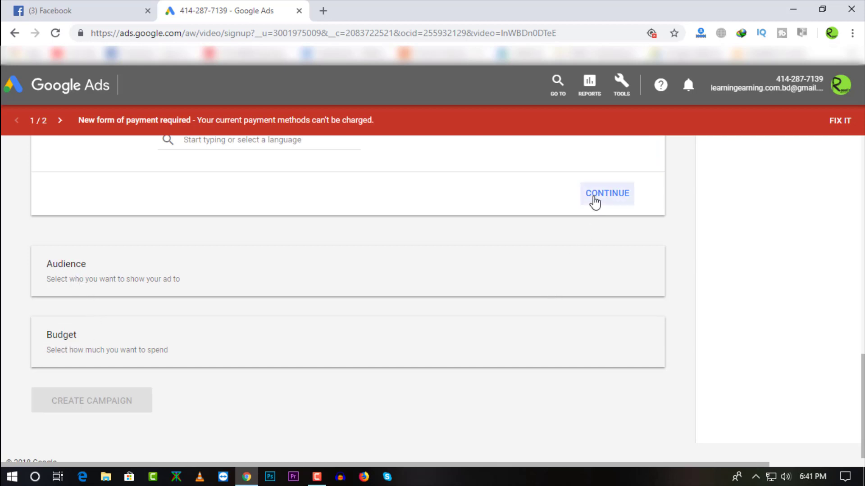
scroll(428, 325, "up", 10)
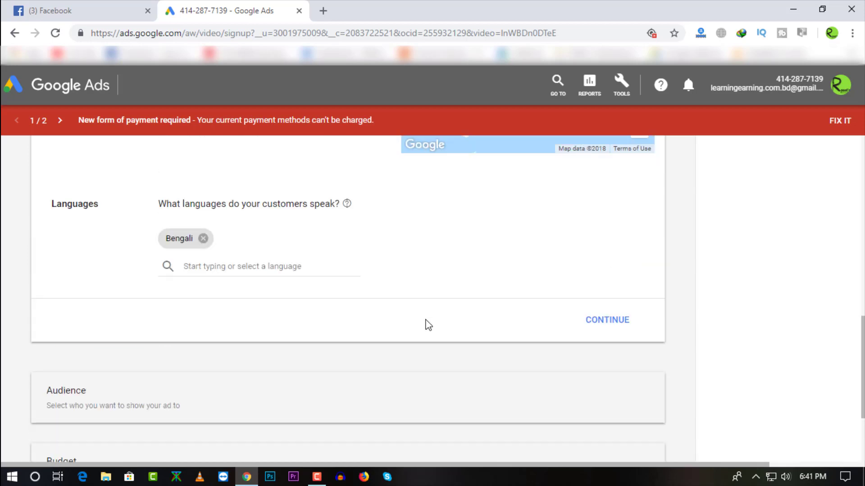
scroll(427, 320, "down", 3)
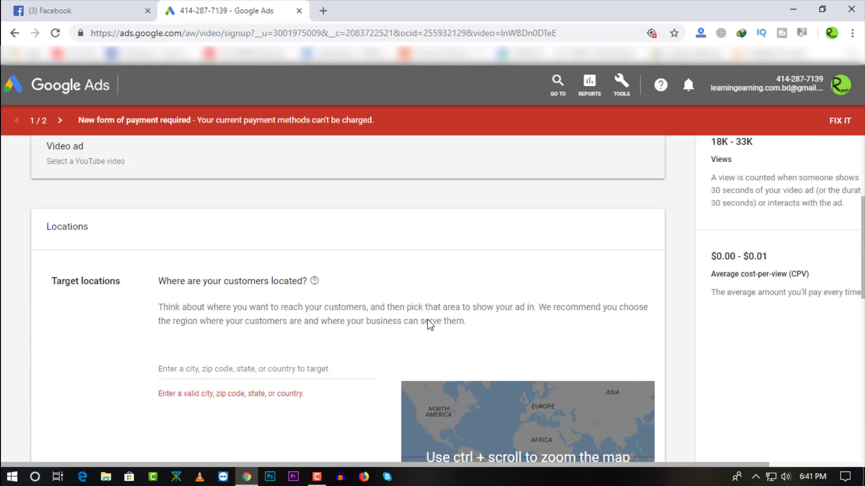
left_click(265, 309)
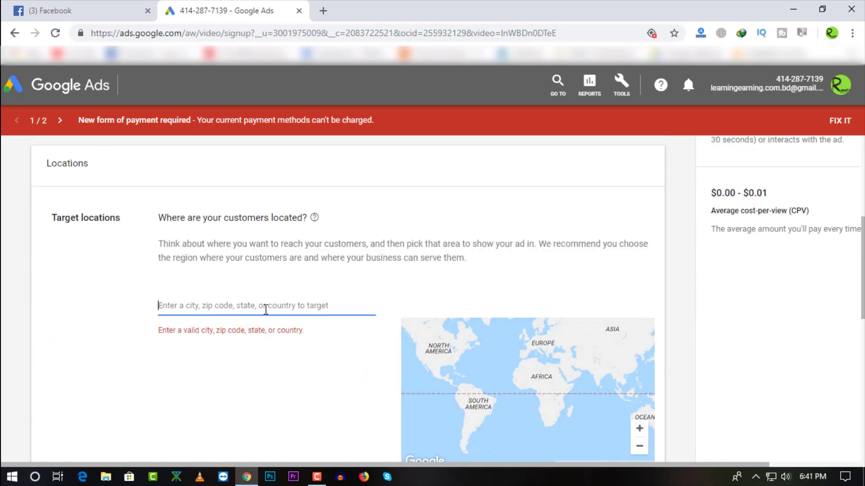
type("ba")
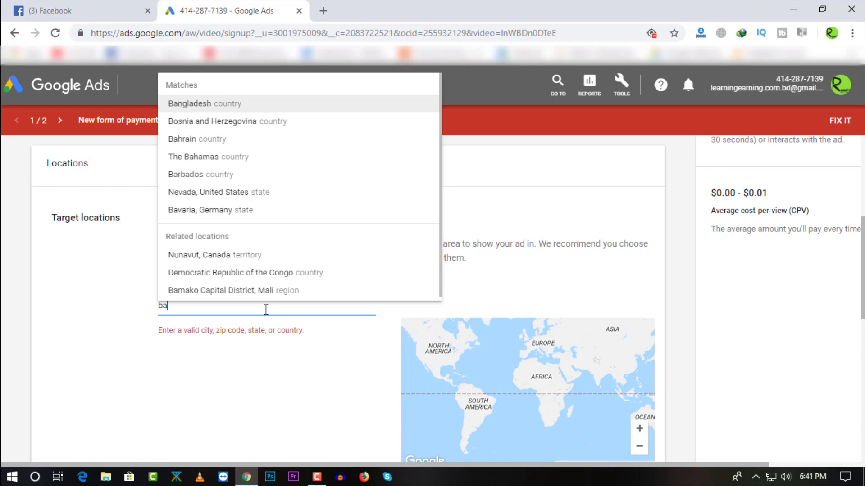
type("n")
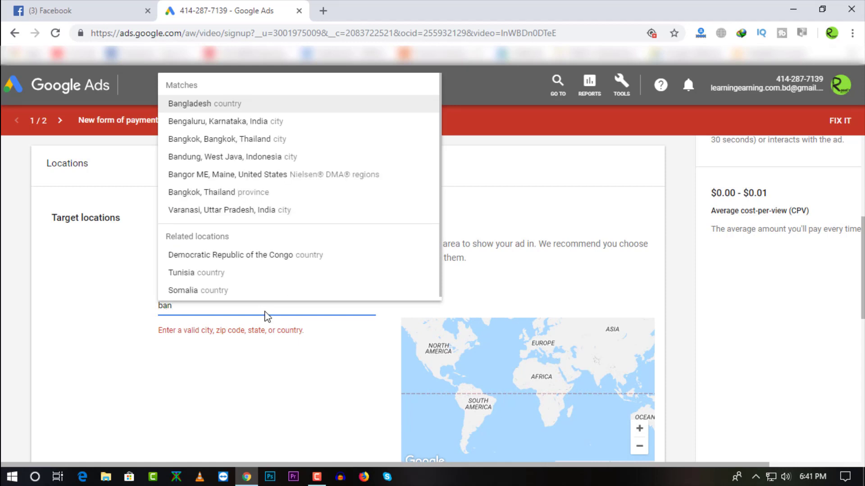
left_click(218, 106)
Step: Review the campaign's targeted location and language settings
scroll(102, 322, "down", 7)
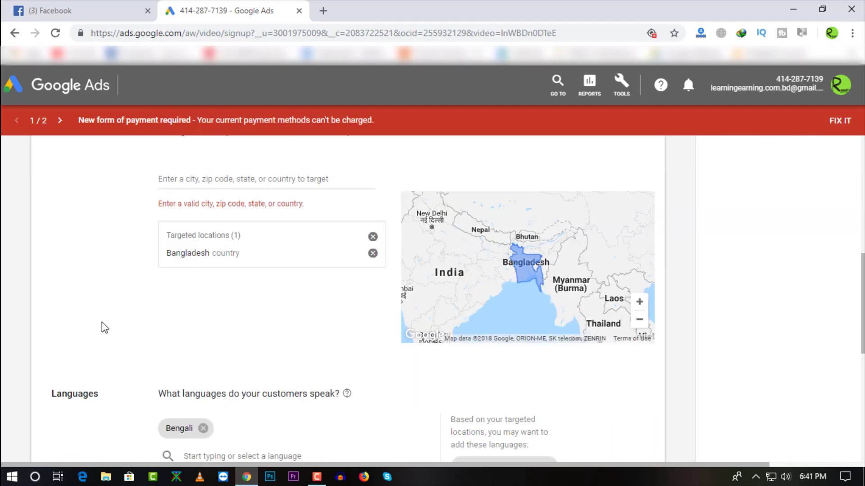
scroll(105, 325, "down", 3)
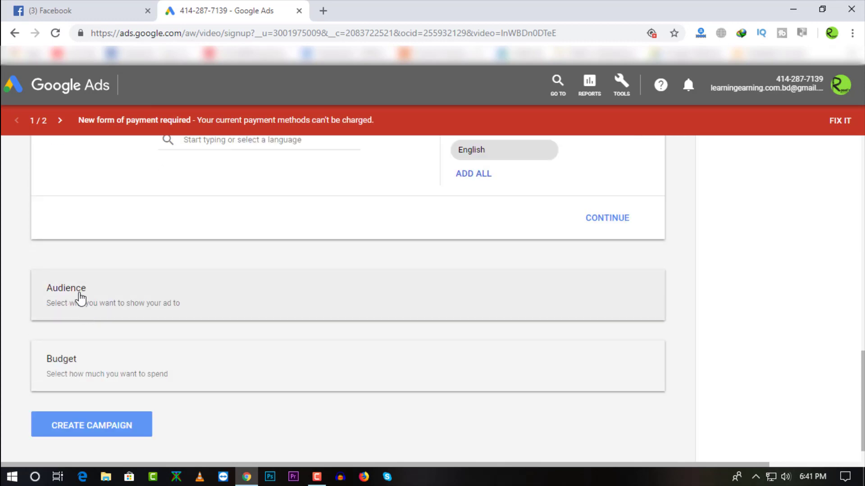
scroll(265, 314, "up", 1)
scroll(264, 314, "up", 7)
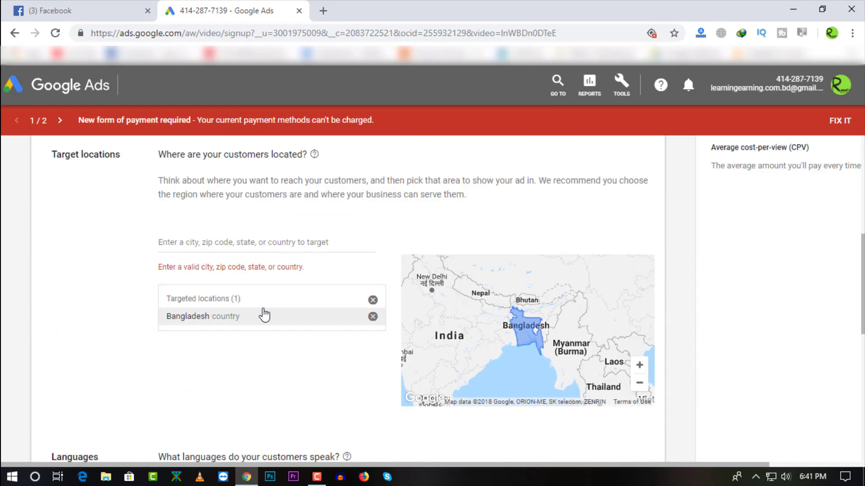
scroll(264, 308, "up", 4)
scroll(264, 308, "up", 1)
scroll(264, 309, "down", 4)
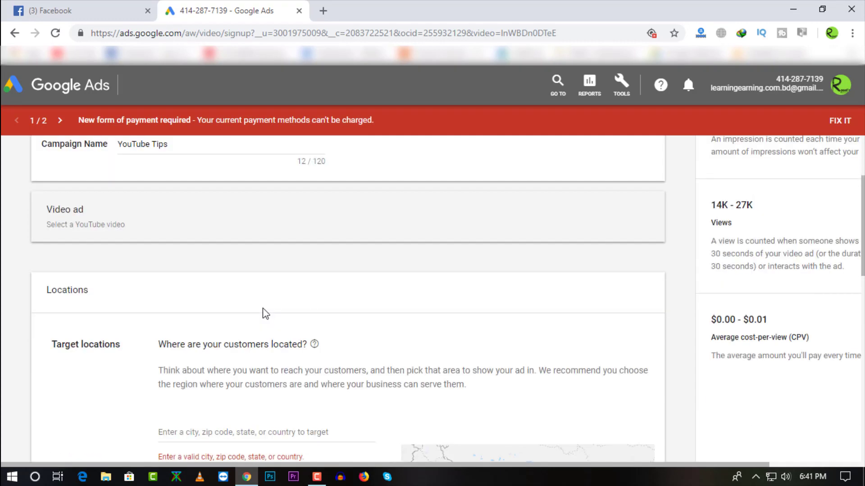
scroll(264, 310, "down", 4)
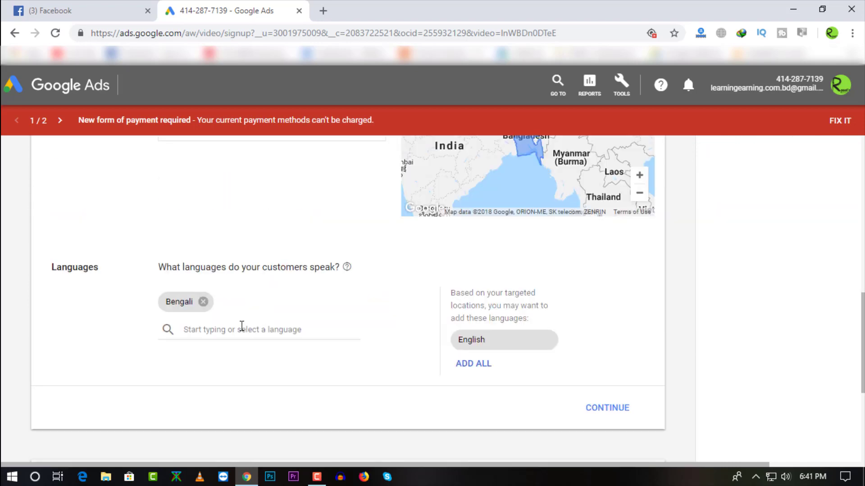
Step: Open the Audience section and examine the in-market audience categories available for targeting
scroll(241, 326, "down", 4)
left_click(172, 309)
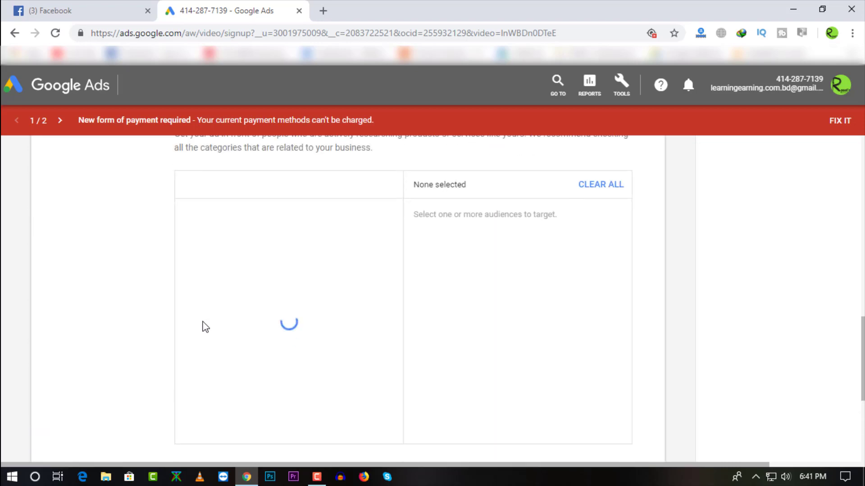
scroll(142, 323, "down", 1)
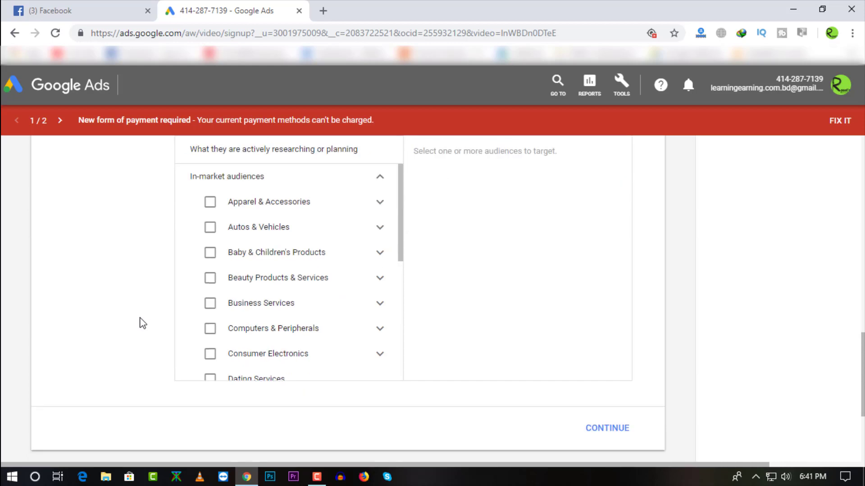
scroll(144, 324, "up", 1)
scroll(293, 327, "down", 1)
scroll(302, 335, "down", 6)
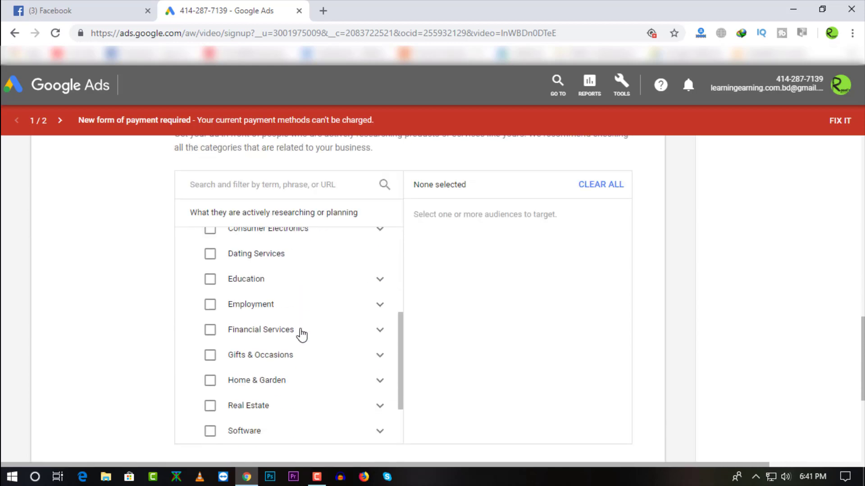
scroll(302, 336, "up", 3)
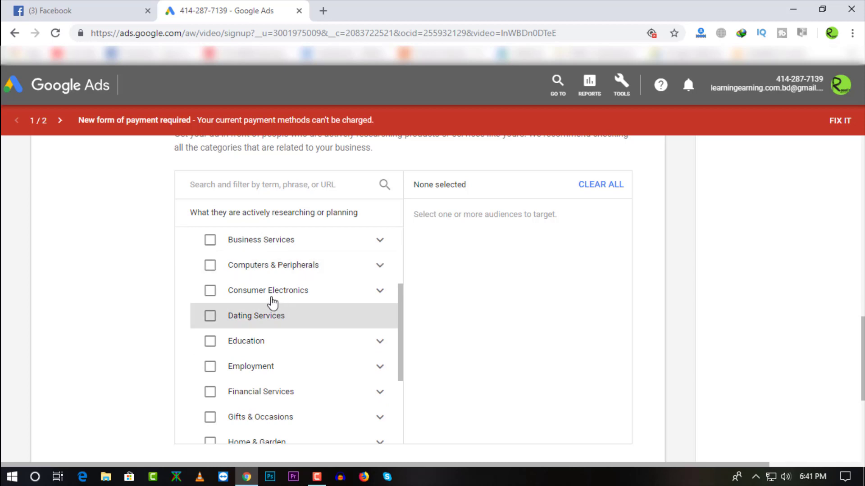
scroll(300, 306, "down", 5)
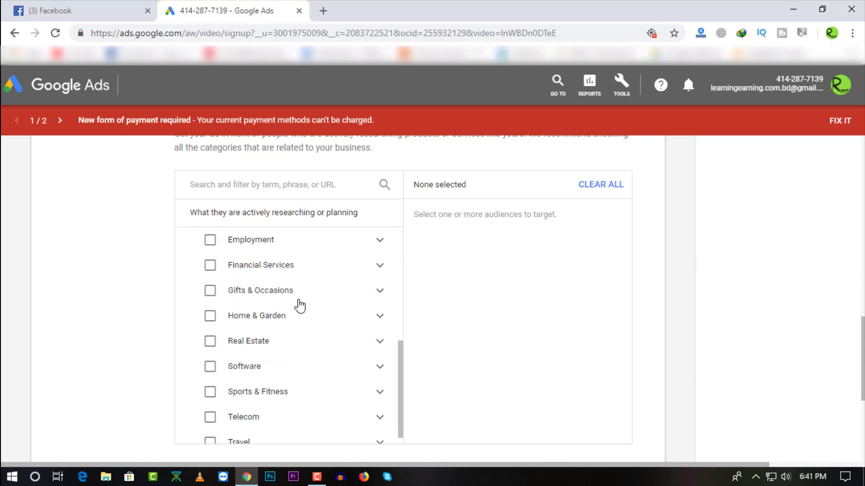
scroll(300, 305, "up", 2)
scroll(299, 305, "down", 4)
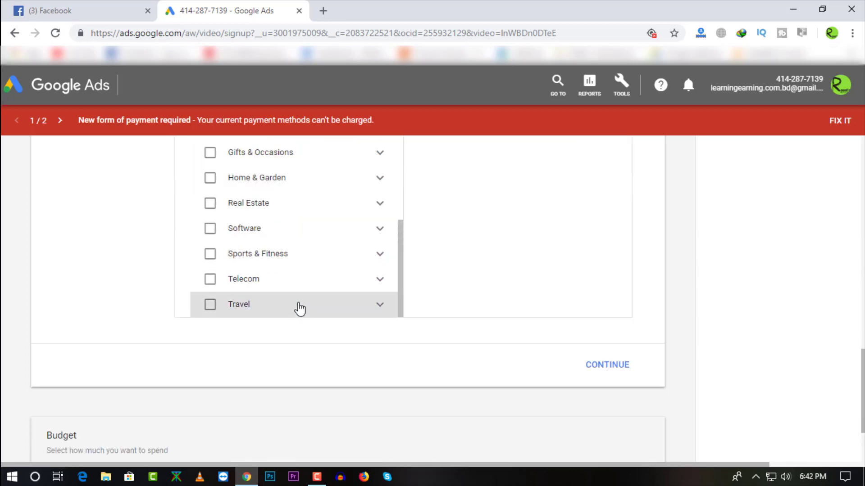
scroll(300, 269, "up", 3)
scroll(301, 270, "up", 4)
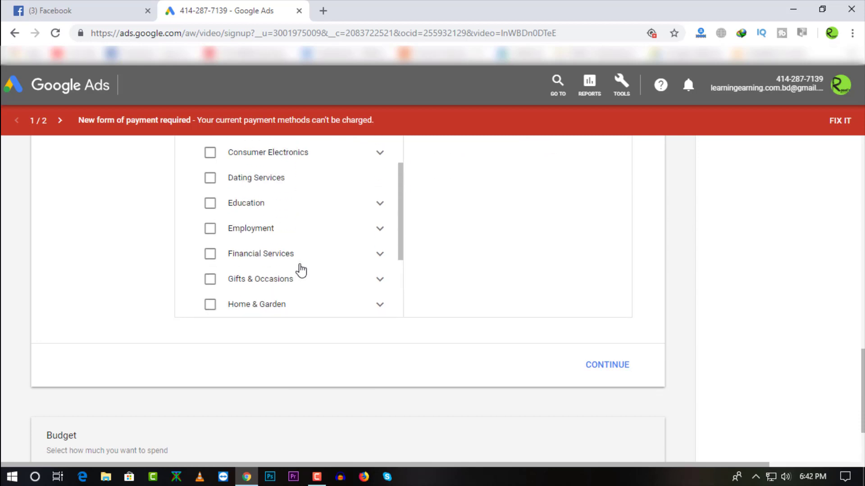
scroll(301, 269, "up", 3)
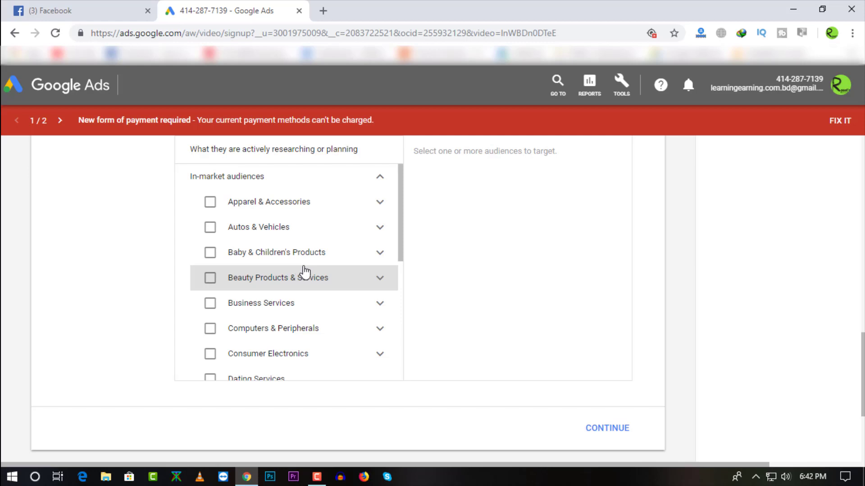
scroll(306, 272, "down", 2)
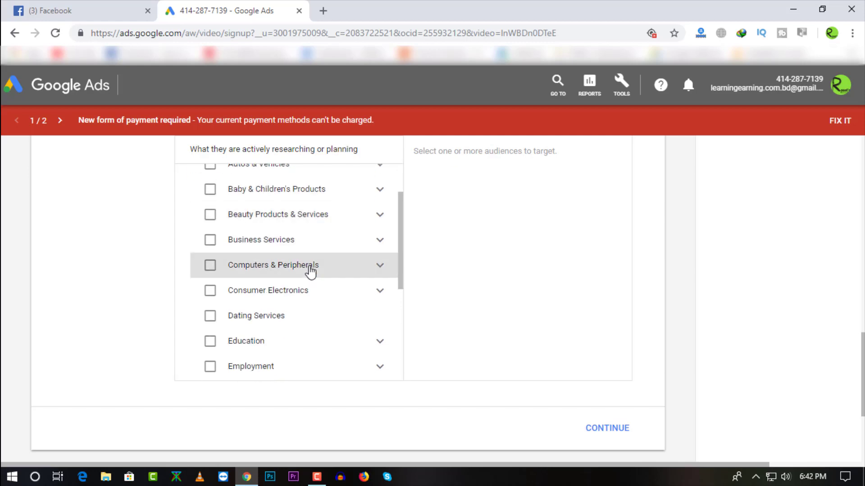
scroll(313, 272, "down", 2)
scroll(315, 286, "down", 5)
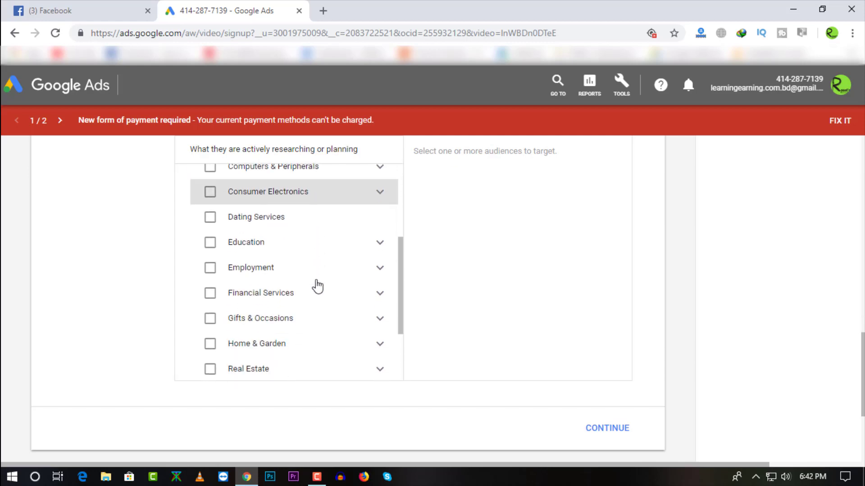
Step: Open the Budget section and set the campaign's daily budget to 2.00 USD
scroll(115, 359, "down", 4)
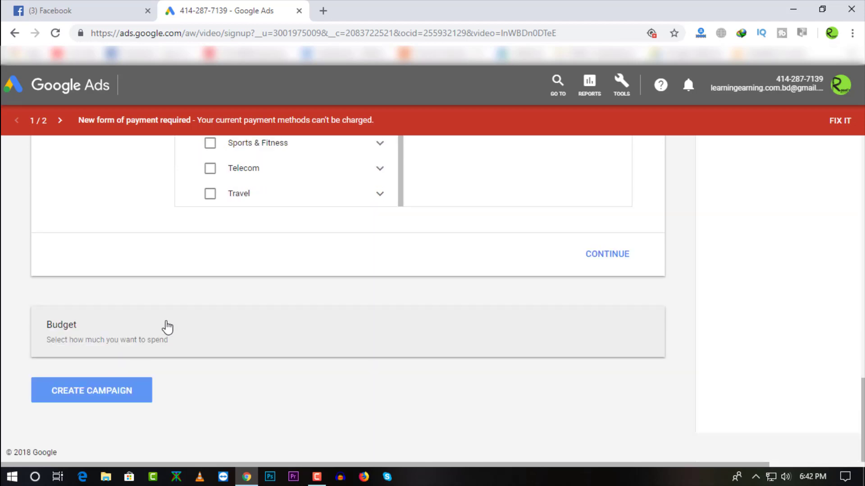
left_click(121, 335)
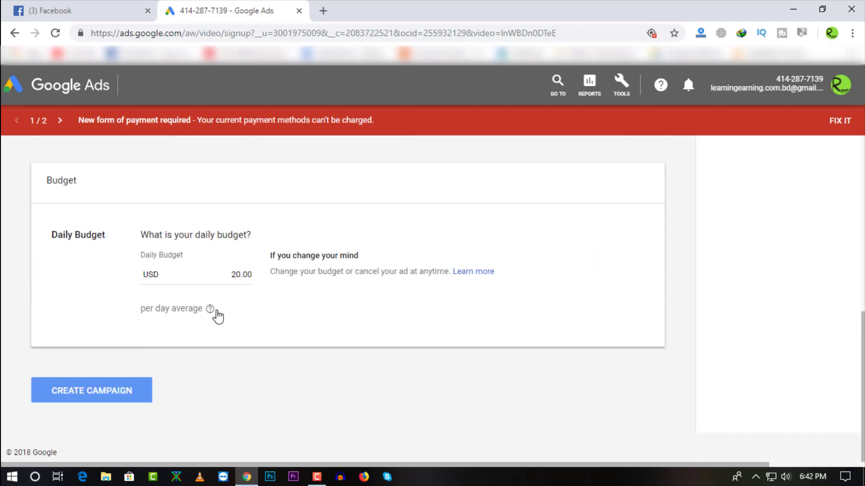
left_click(242, 275)
key("BackSpace")
left_click(295, 329)
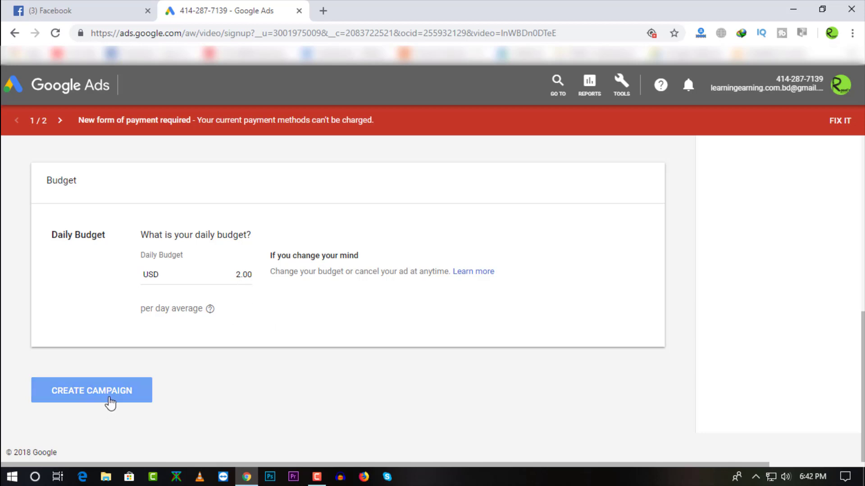
Step: Review the campaign sections and weekly reach estimates, and create the campaign
scroll(169, 387, "up", 8)
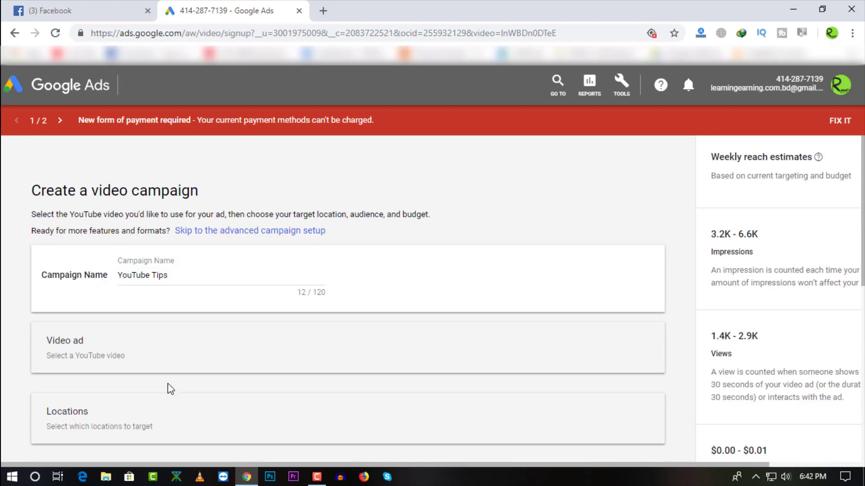
scroll(171, 389, "down", 8)
scroll(169, 390, "up", 4)
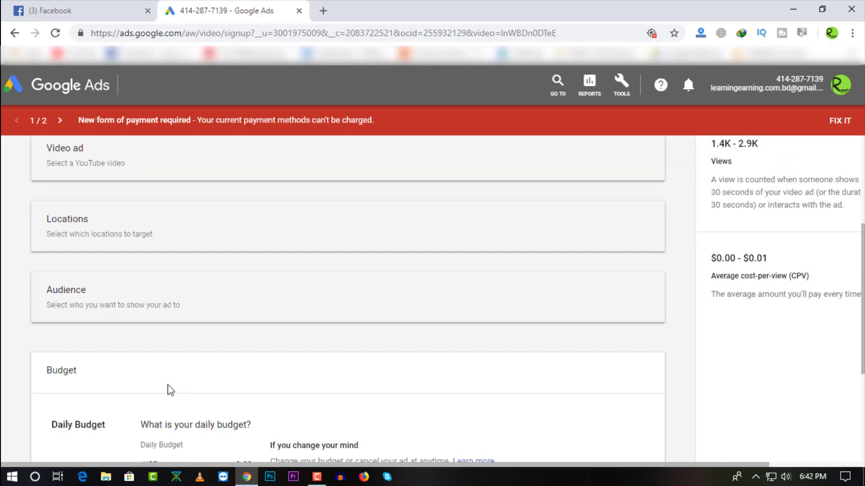
scroll(170, 390, "up", 4)
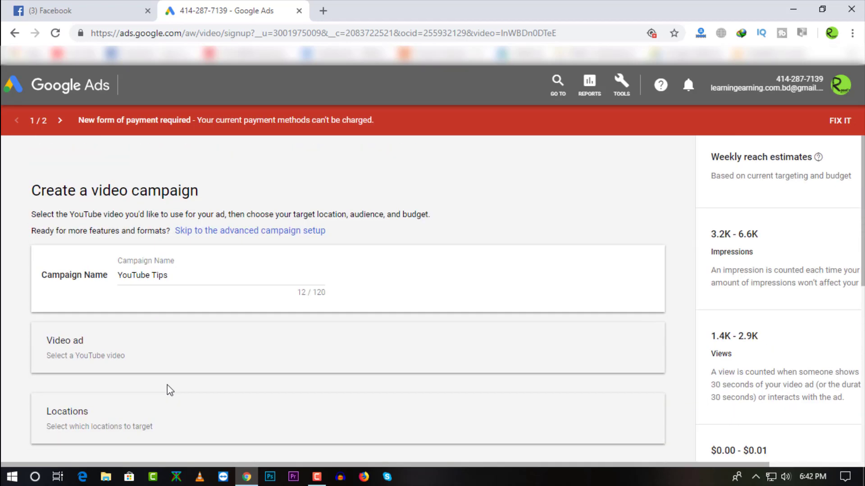
scroll(169, 391, "down", 8)
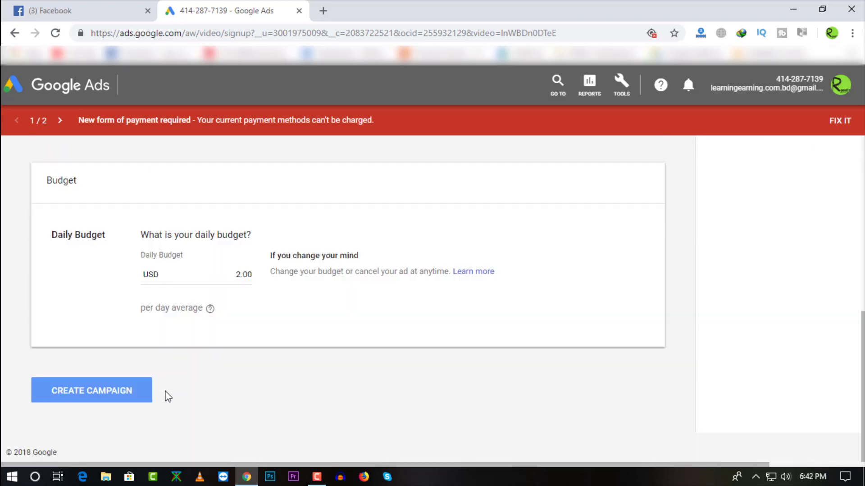
scroll(727, 255, "up", 5)
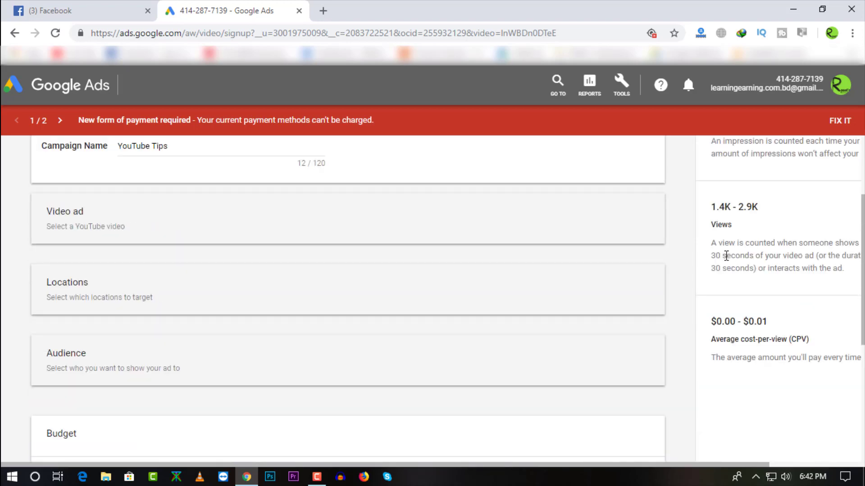
scroll(726, 255, "down", 5)
left_click(119, 389)
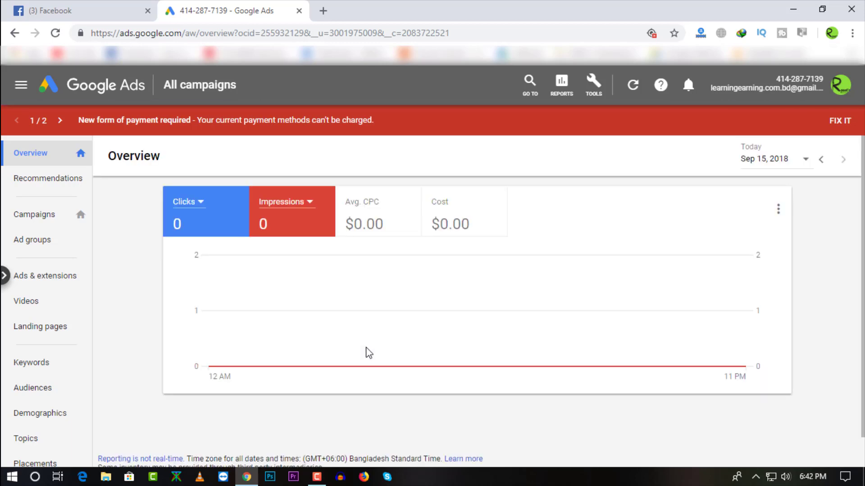
Step: Open the YouTube Tips campaign from the campaign list to show its ad groups and dismiss the satisfaction survey
left_click(46, 217)
scroll(116, 242, "down", 3)
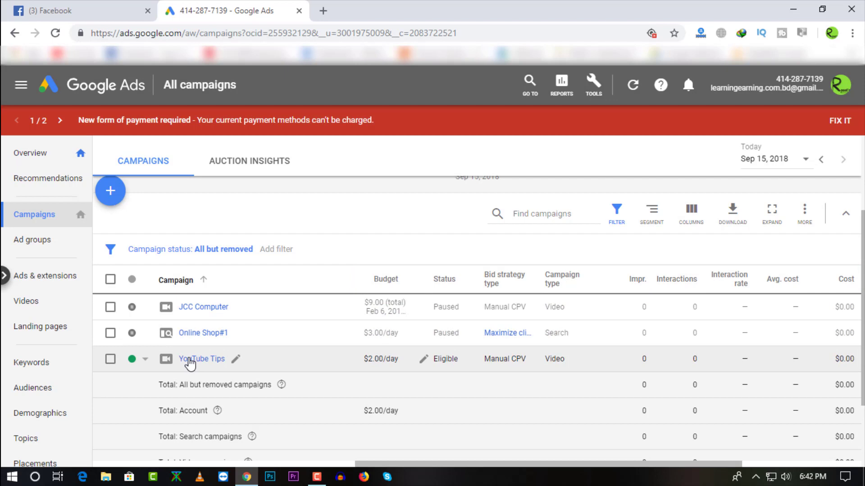
left_click(190, 359)
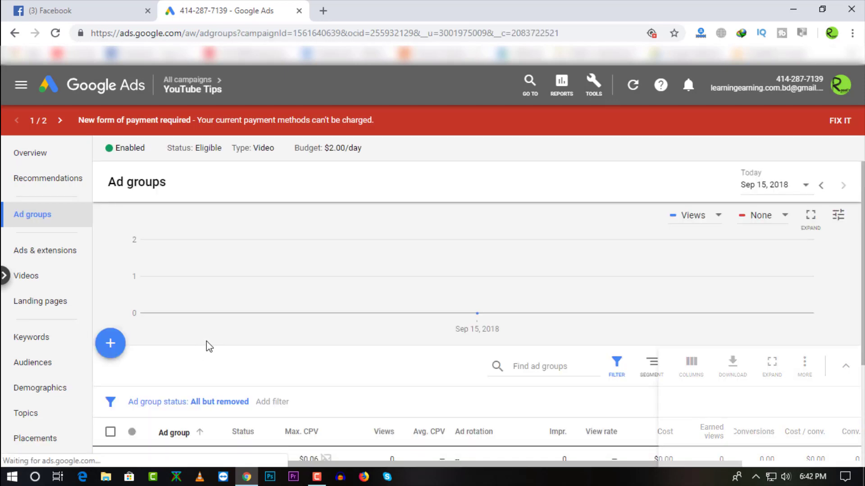
scroll(206, 341, "down", 3)
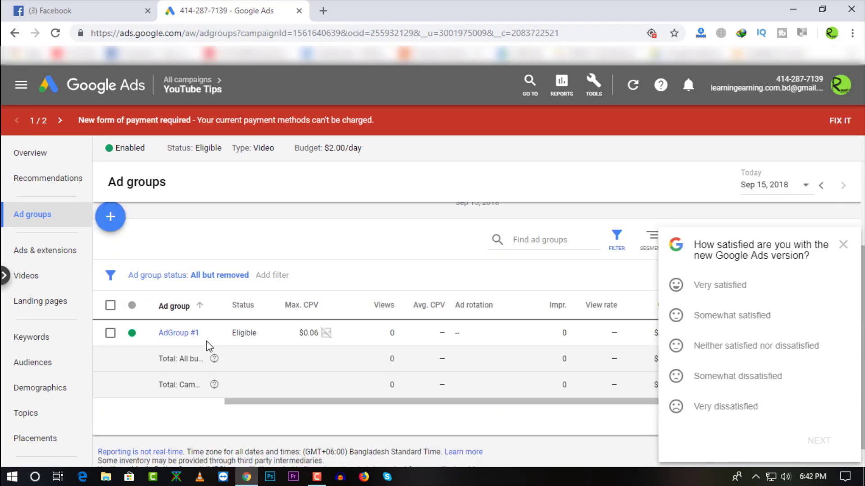
left_click(845, 246)
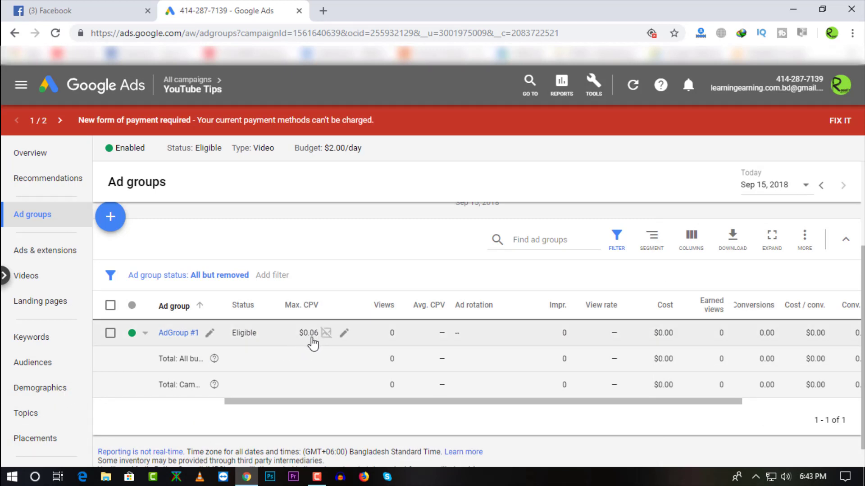
Step: Set the maximum CPV of AdGroup #1 to $0.01 and save it
left_click(345, 336)
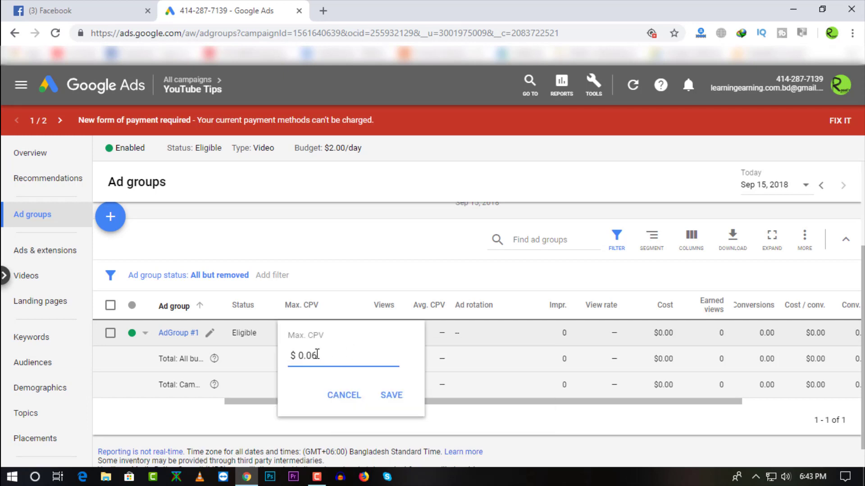
left_click_drag(315, 356, 344, 357)
type("1")
left_click(391, 395)
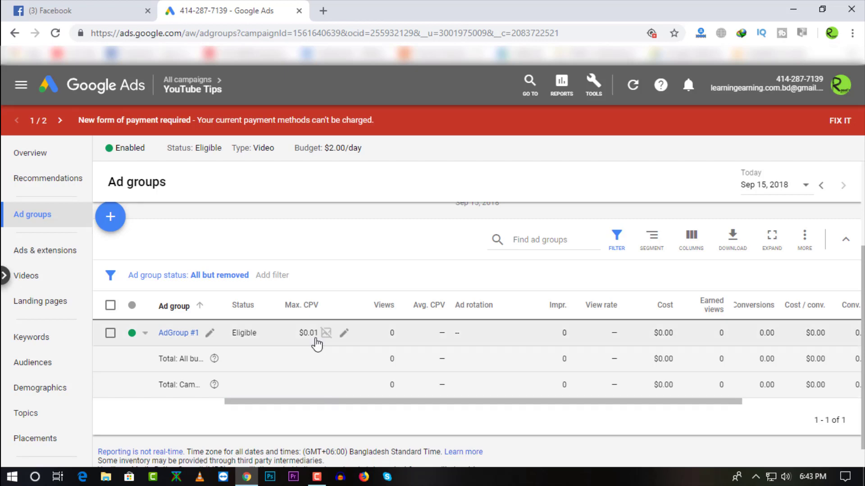
left_click(344, 333)
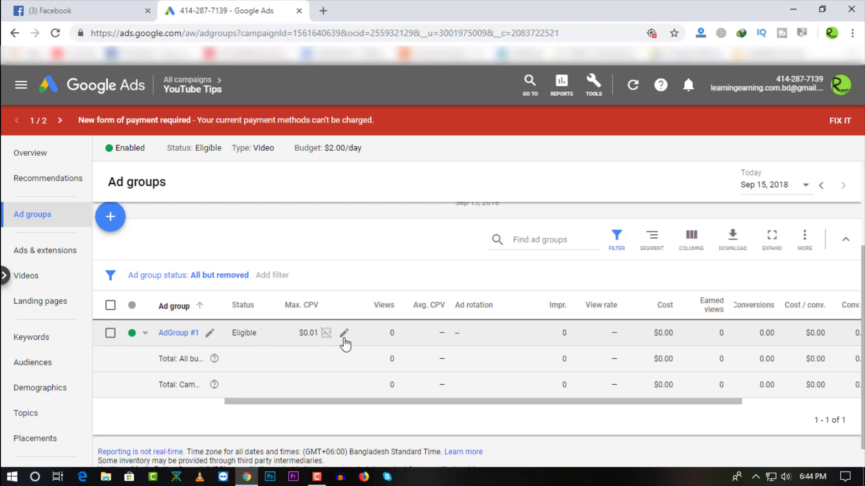